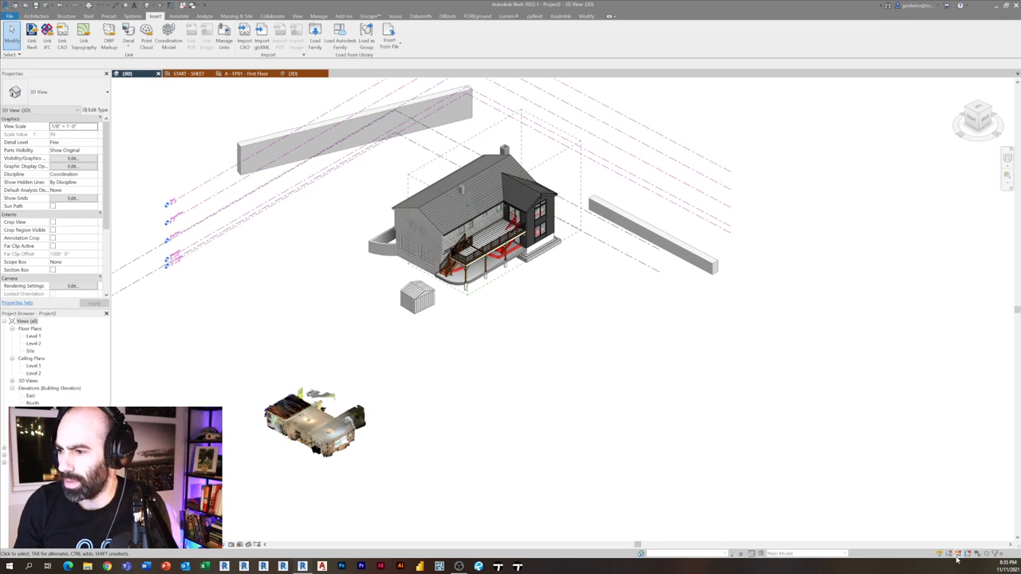
pyautogui.scroll(1, 574, 349)
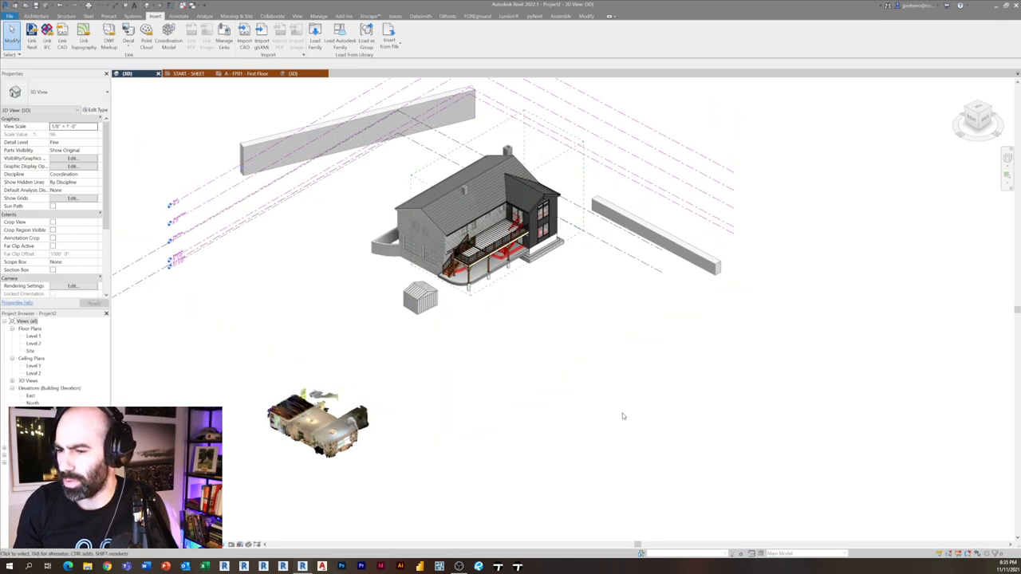
pyautogui.scroll(1, 624, 416)
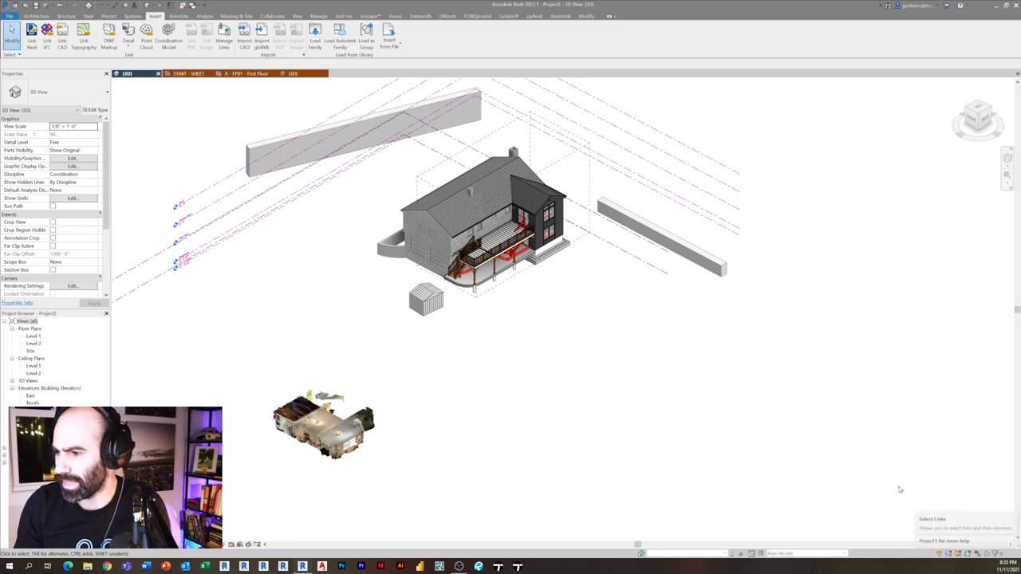
pyautogui.scroll(4, 510, 316)
pyautogui.scroll(3, 511, 315)
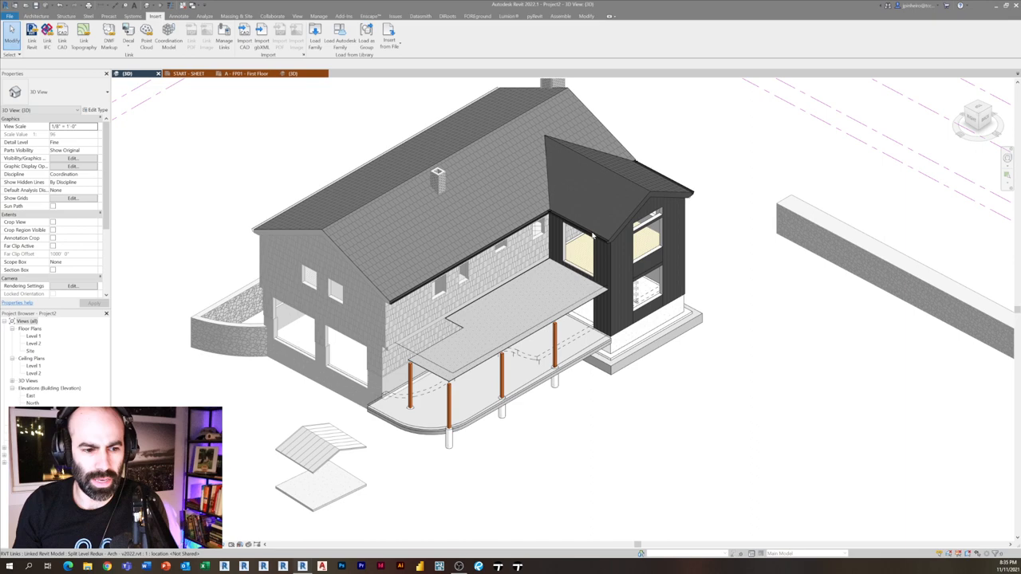
pyautogui.click(587, 276)
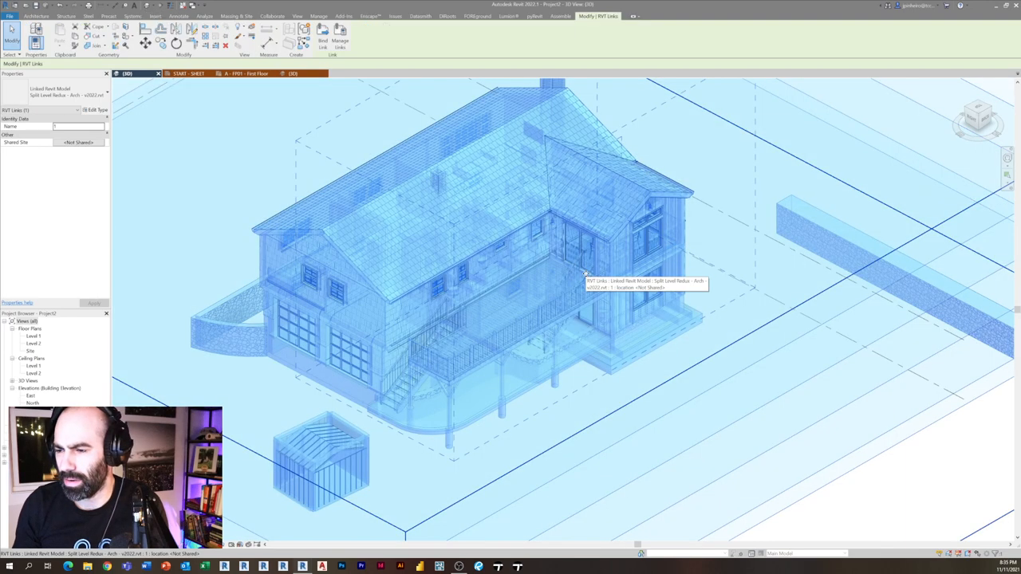
pyautogui.scroll(-1, 512, 307)
pyautogui.scroll(-2, 512, 307)
pyautogui.click(557, 325)
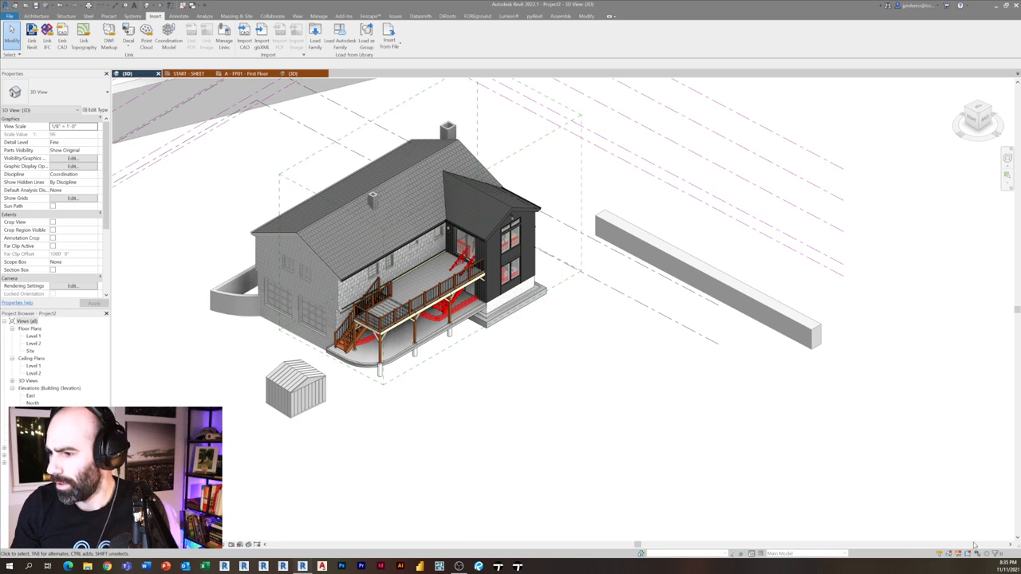
pyautogui.moveTo(816, 413); pyautogui.dragTo(838, 417, button='middle')
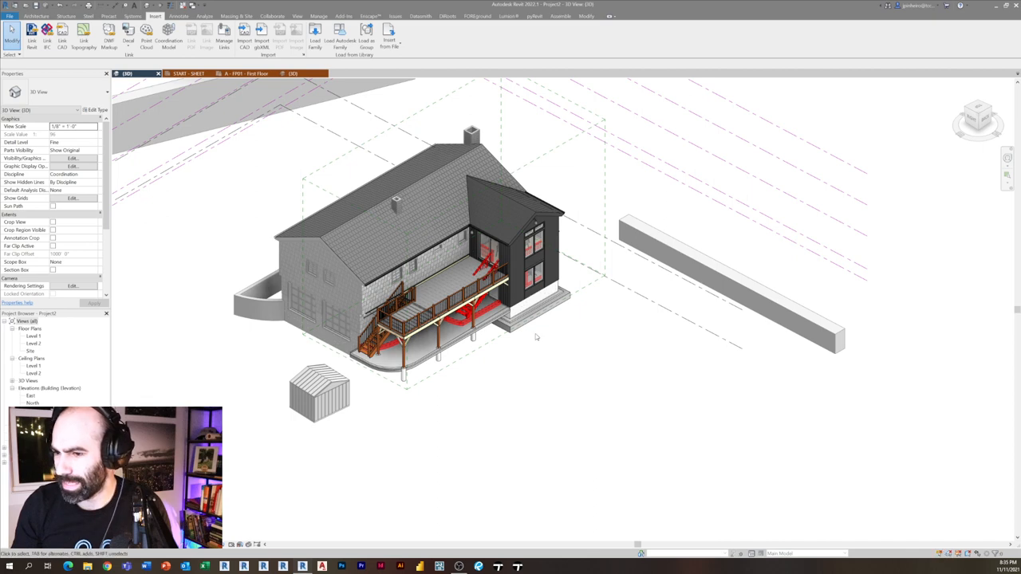
pyautogui.click(495, 335)
pyautogui.press('Escape')
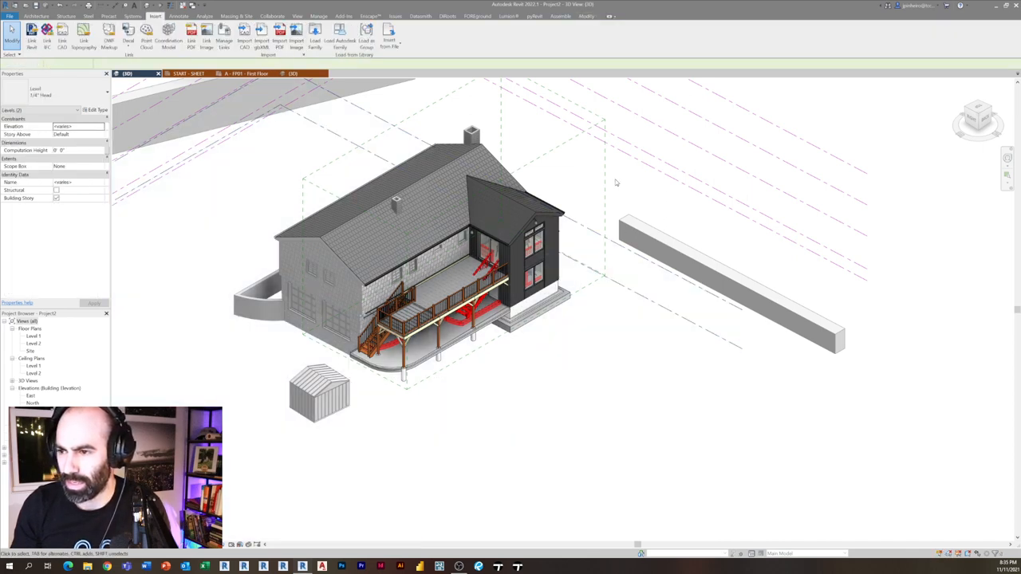
pyautogui.scroll(5, 511, 239)
pyautogui.keyDown('shift'); pyautogui.moveTo(519, 213); pyautogui.dragTo(405, 192, button='middle'); pyautogui.keyUp('shift')
pyautogui.scroll(-4, 478, 259)
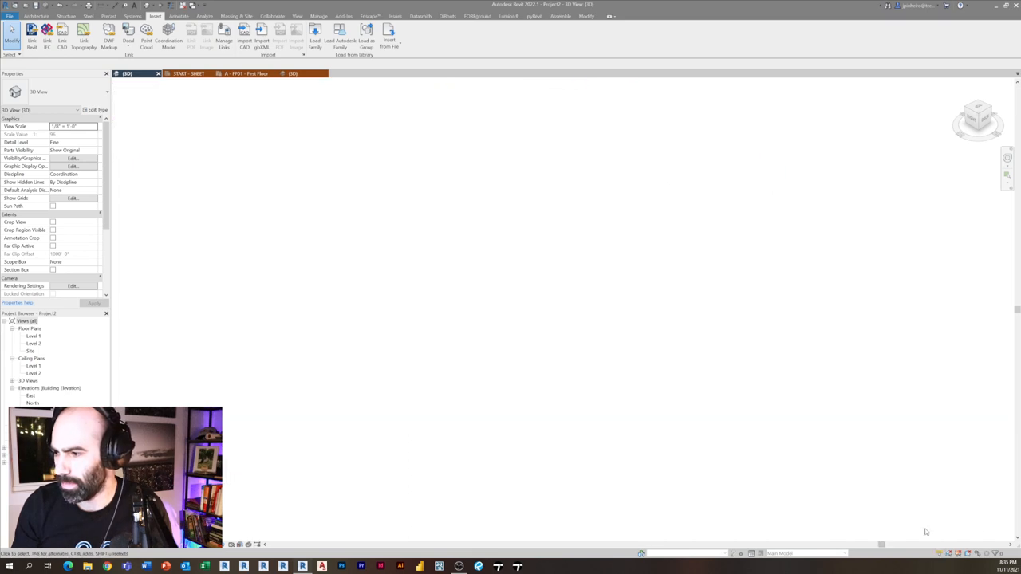
pyautogui.moveTo(882, 545); pyautogui.dragTo(641, 545)
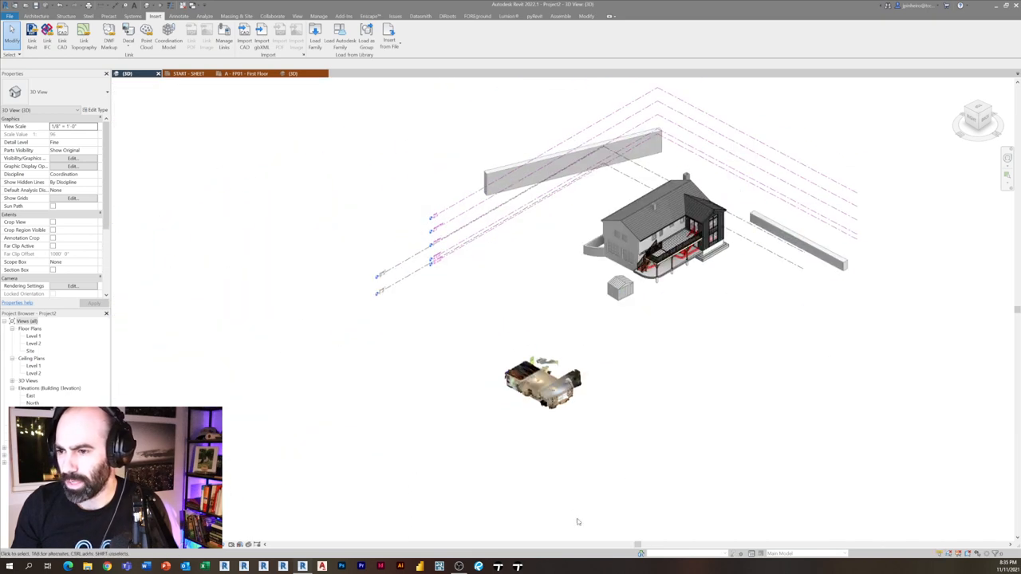
pyautogui.scroll(4, 606, 462)
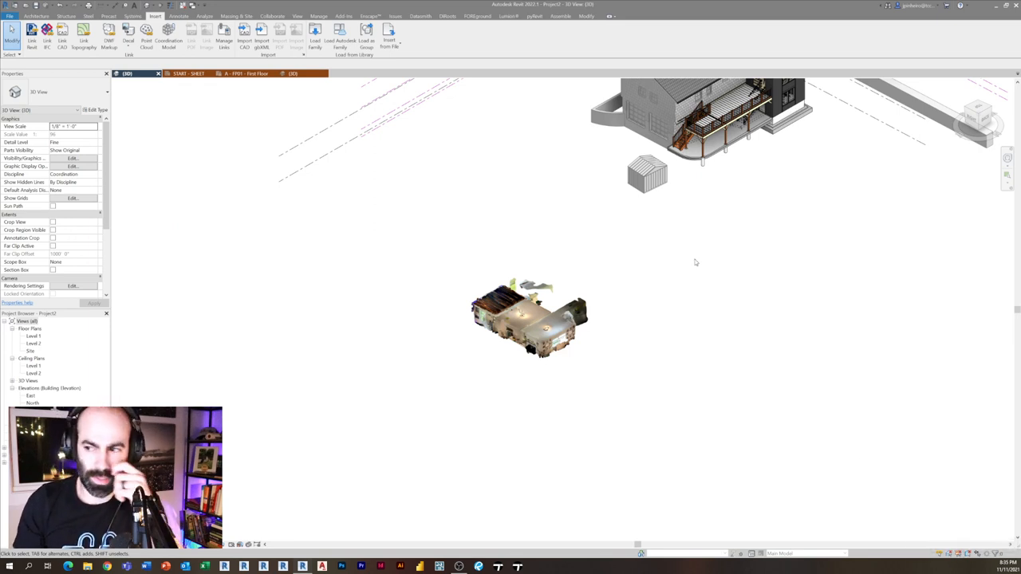
pyautogui.scroll(2, 607, 379)
pyautogui.scroll(2, 562, 371)
pyautogui.scroll(3, 560, 319)
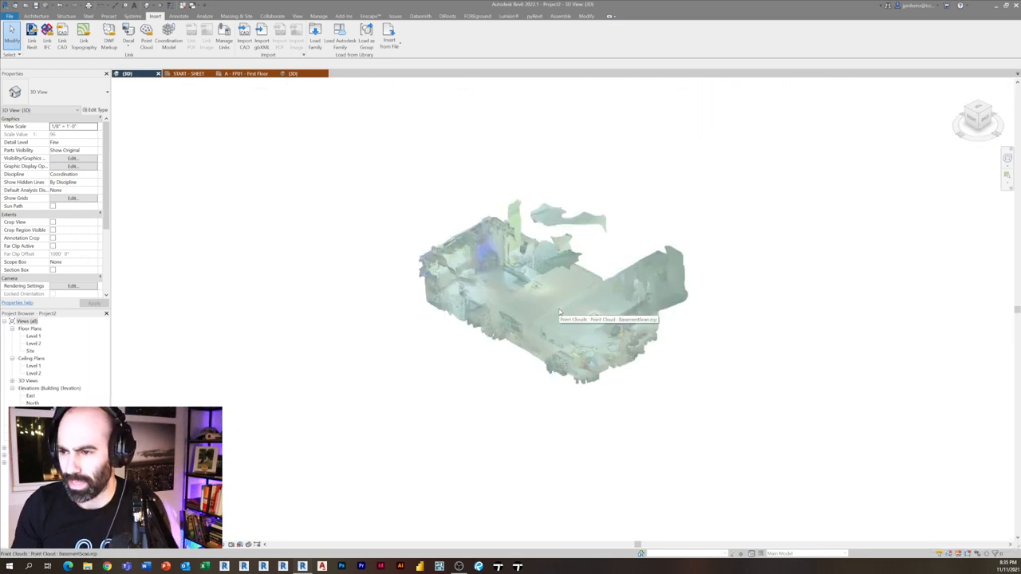
# Select the BasementScan point cloud, orbit it to a new angle, and clear the selection.
pyautogui.click(560, 313)
pyautogui.keyDown('shift'); pyautogui.moveTo(561, 313); pyautogui.dragTo(650, 335, button='middle'); pyautogui.keyUp('shift')
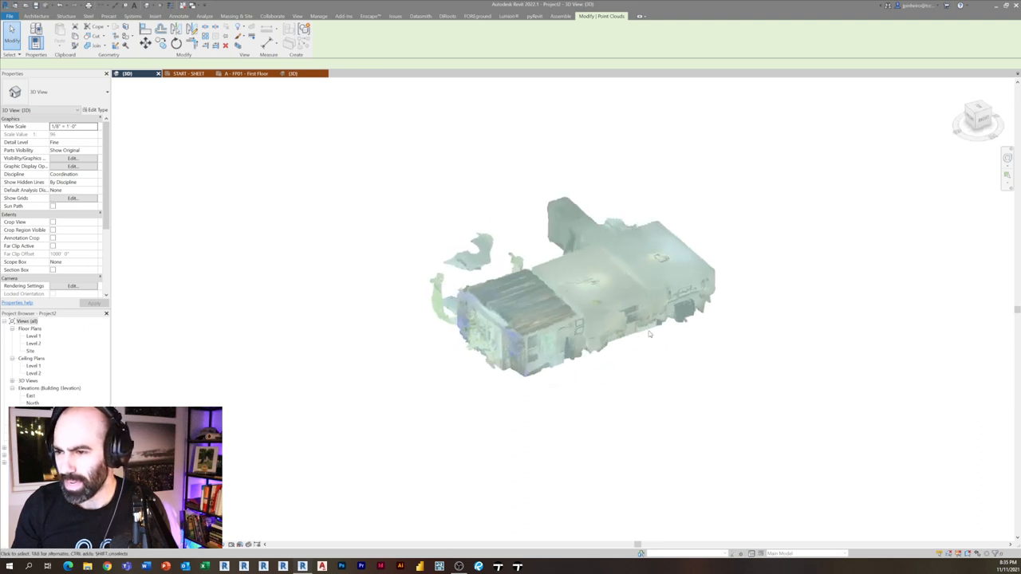
pyautogui.scroll(2, 650, 335)
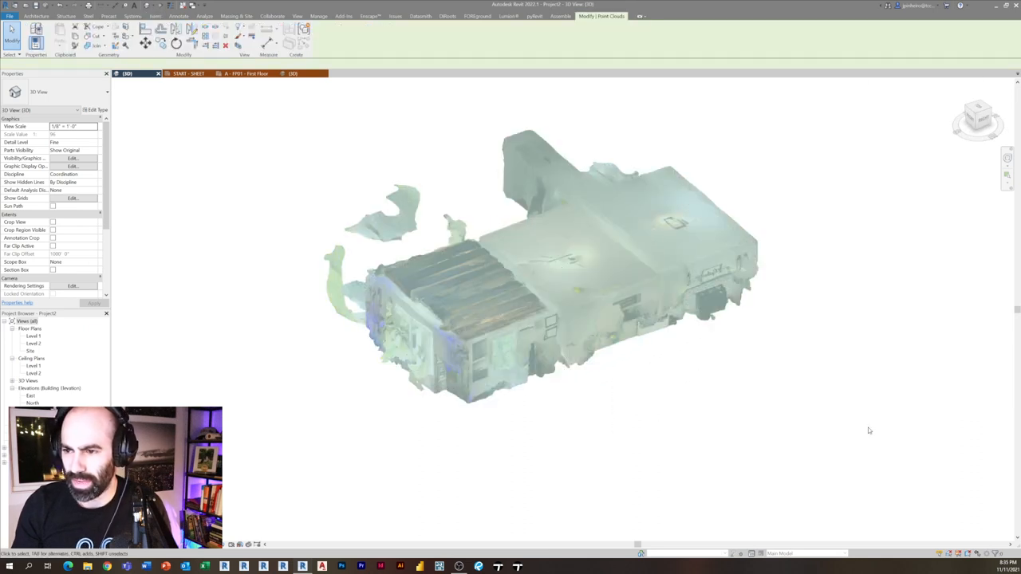
pyautogui.click(789, 420)
pyautogui.moveTo(749, 326); pyautogui.dragTo(626, 447)
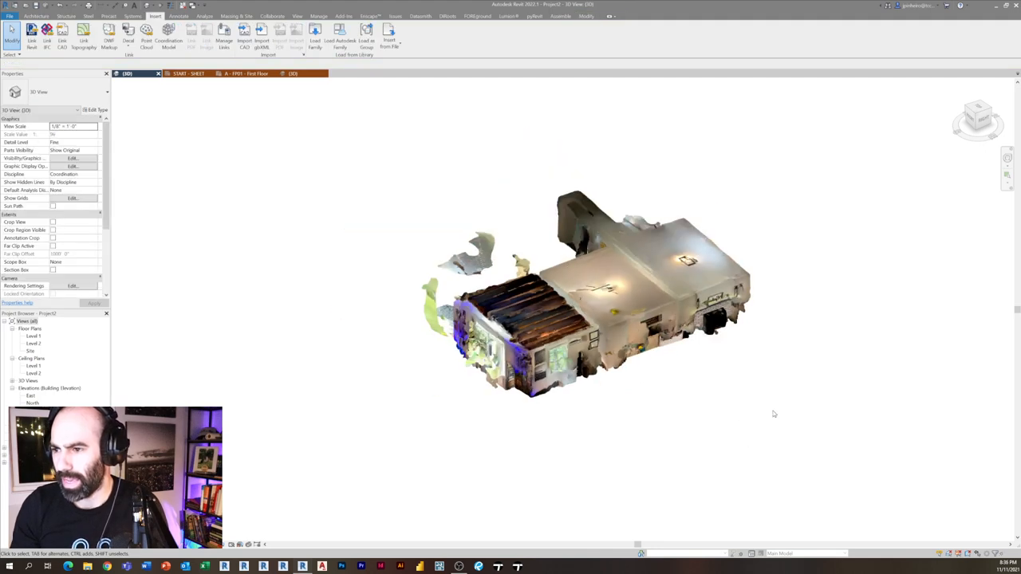
pyautogui.scroll(2, 593, 318)
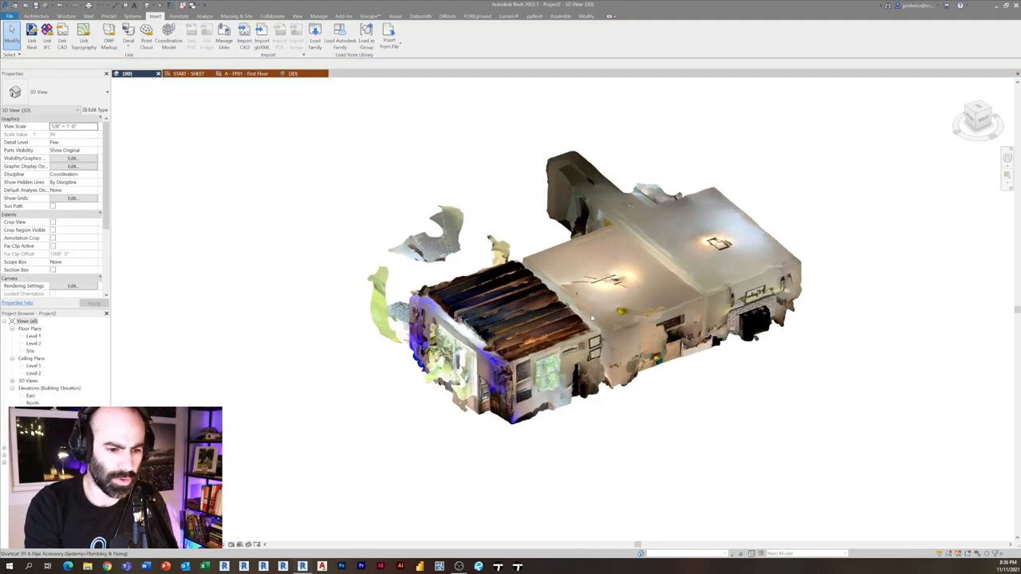
# Cancel an accidental pipe accessory command, then reselect and release the point cloud.
pyautogui.press('m')
pyautogui.press('Escape')
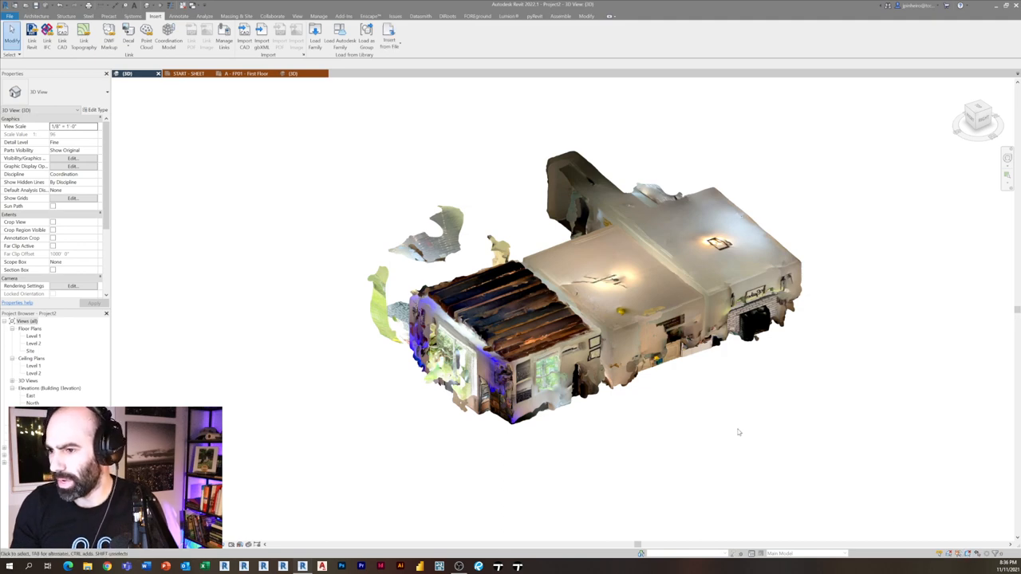
pyautogui.scroll(2, 601, 318)
pyautogui.scroll(2, 601, 318)
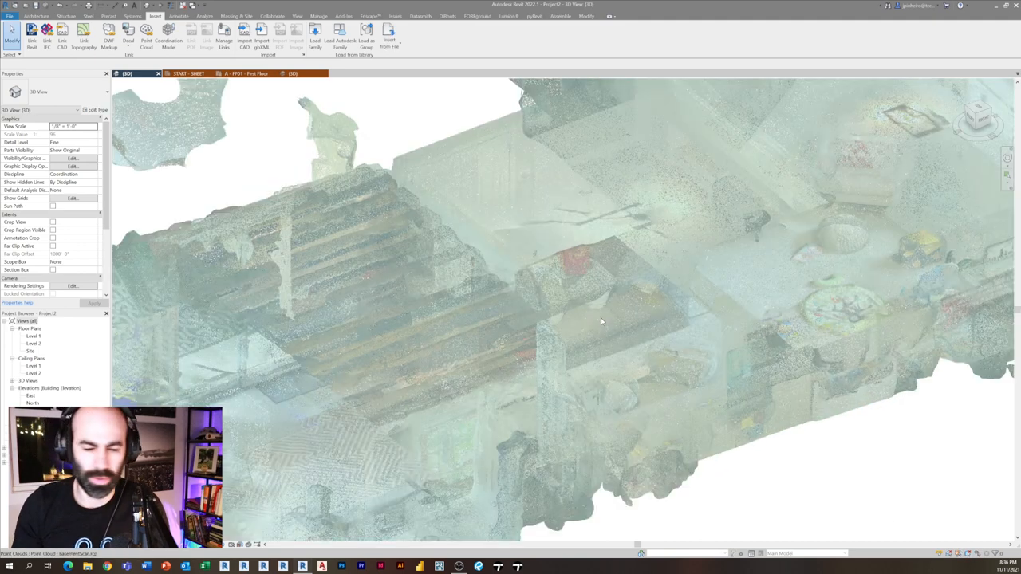
pyautogui.click(602, 322)
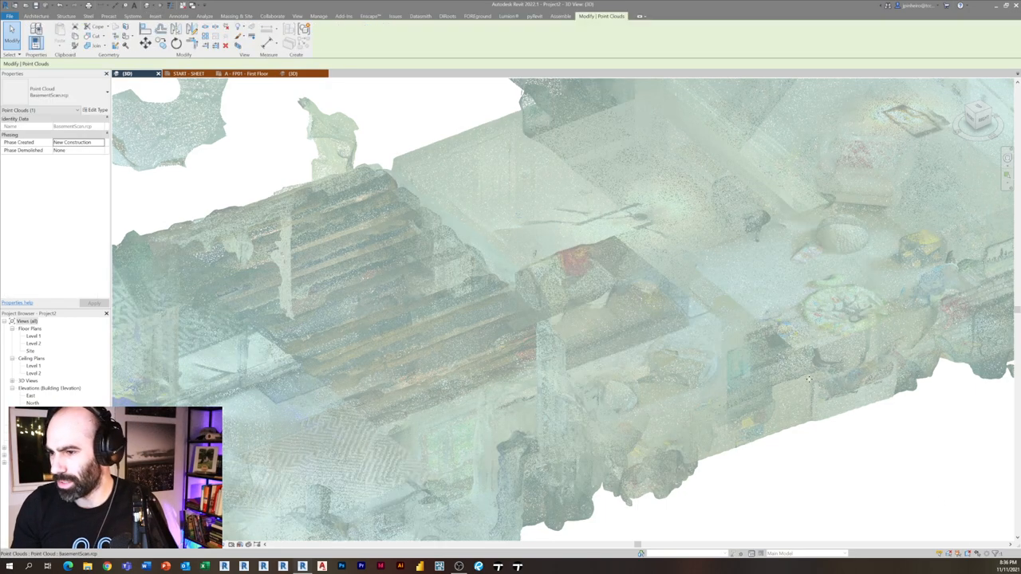
pyautogui.press('Escape')
pyautogui.scroll(-3, 744, 327)
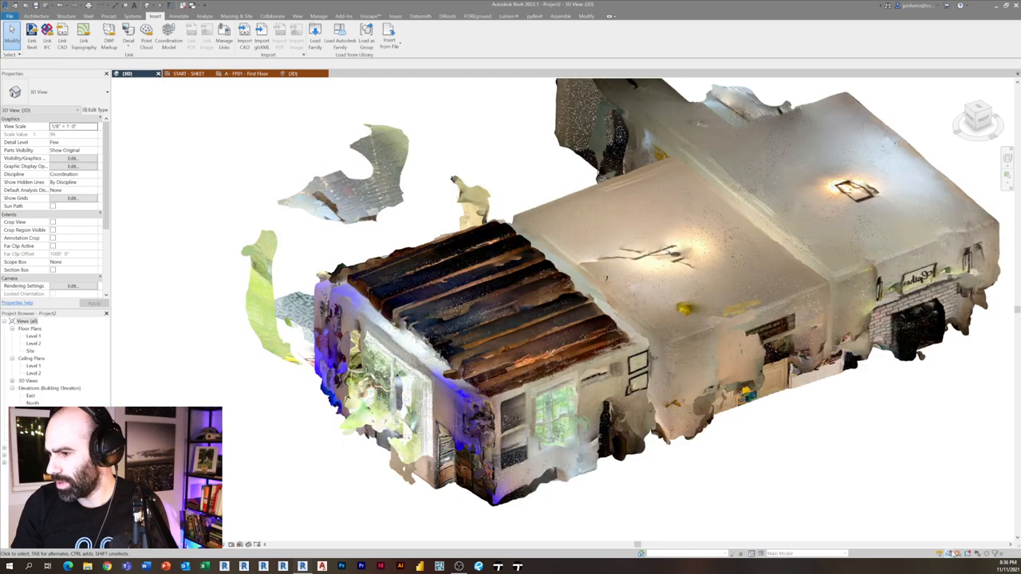
# Open the A - FP01 - First Floor plan and test-select a wall at the corner.
pyautogui.click(188, 73)
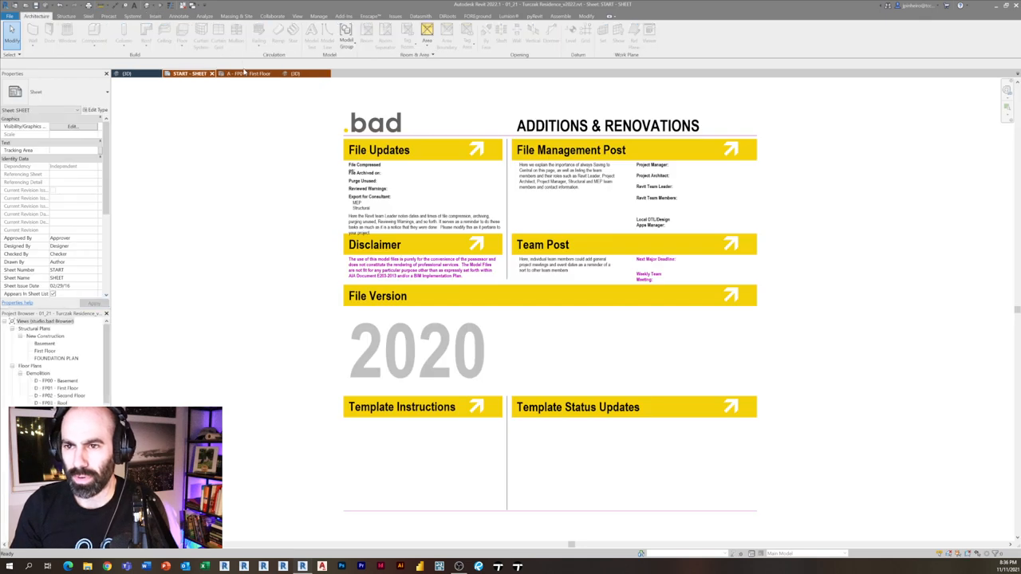
pyautogui.click(245, 73)
pyautogui.scroll(-2, 436, 224)
pyautogui.moveTo(435, 224); pyautogui.dragTo(360, 245, button='middle')
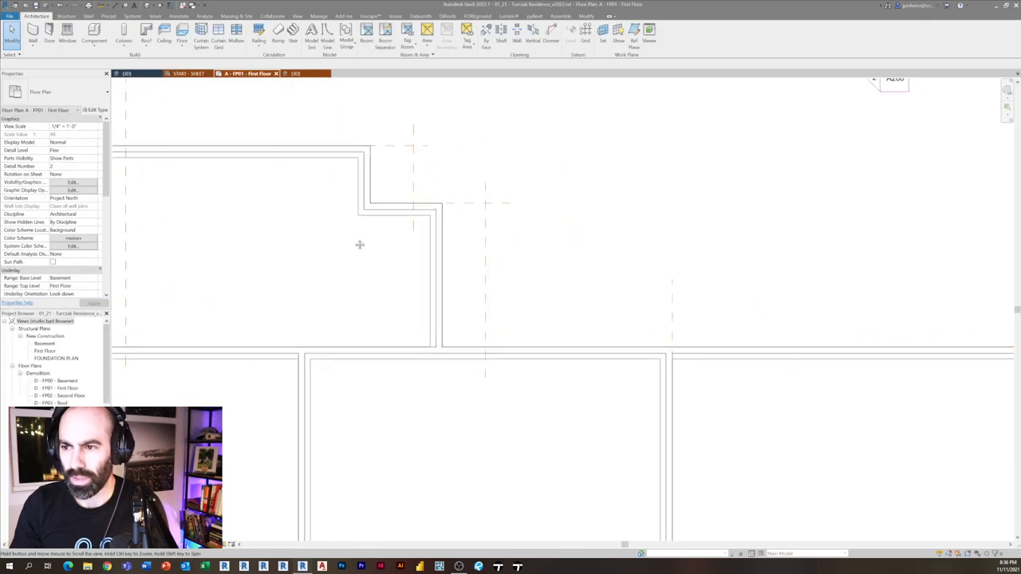
pyautogui.scroll(2, 360, 245)
pyautogui.scroll(2, 375, 247)
pyautogui.scroll(2, 432, 263)
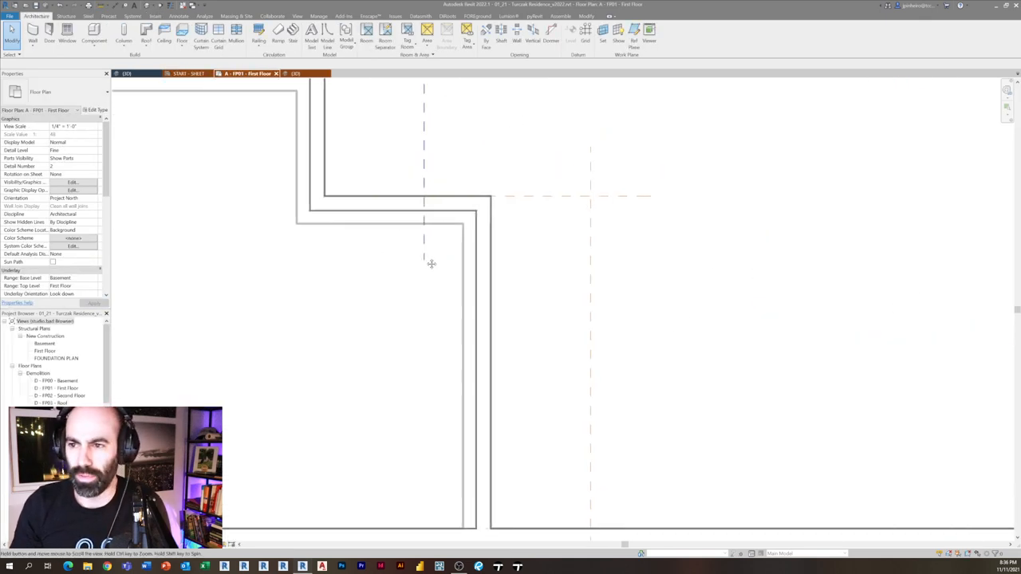
pyautogui.scroll(-1, 431, 263)
pyautogui.click(399, 231)
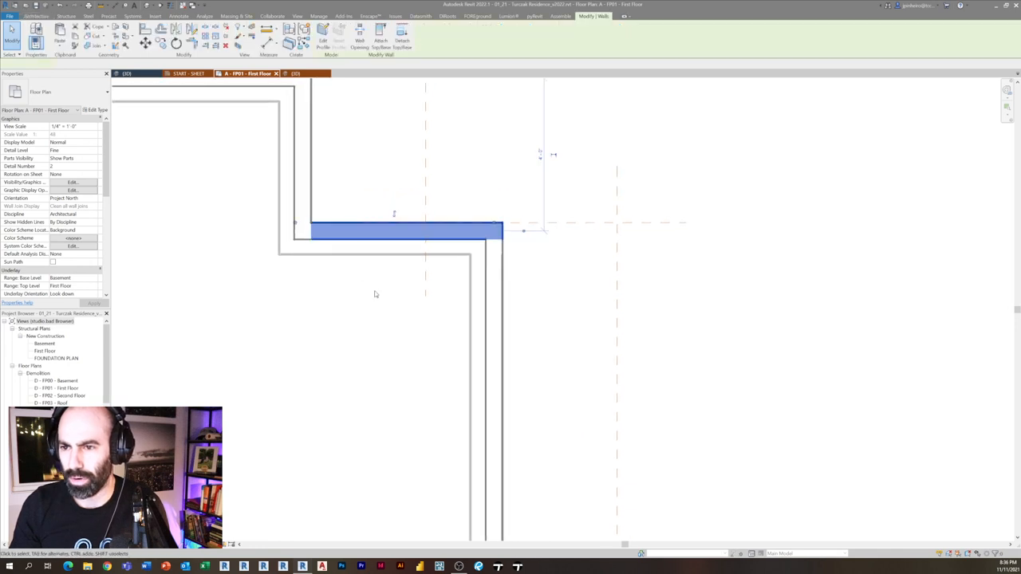
pyautogui.click(351, 275)
pyautogui.scroll(-1, 343, 268)
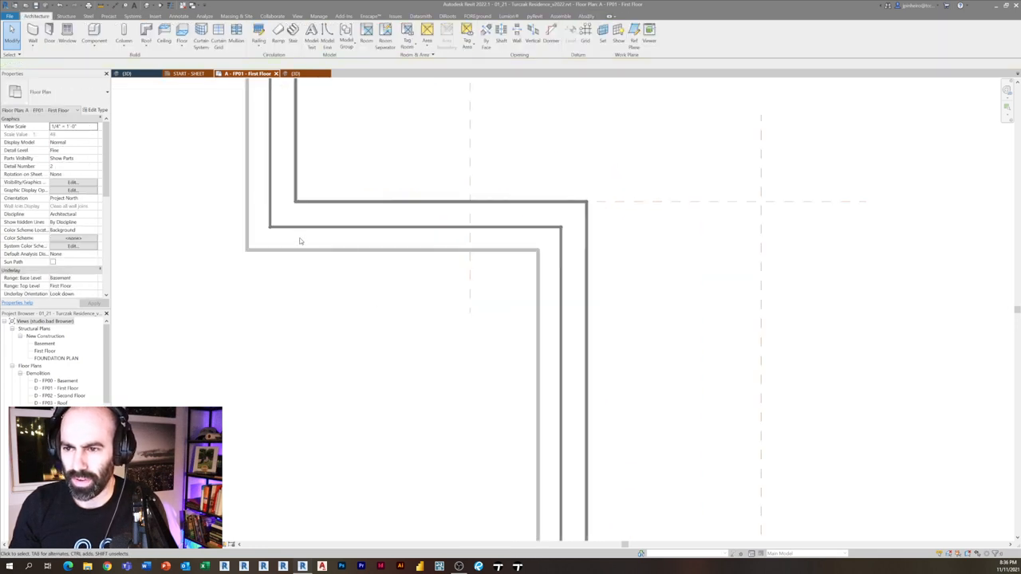
# Frame the wall corner and try a selection box over it without underlay selection.
pyautogui.moveTo(300, 240); pyautogui.dragTo(335, 287)
pyautogui.moveTo(303, 326); pyautogui.dragTo(297, 323, button='middle')
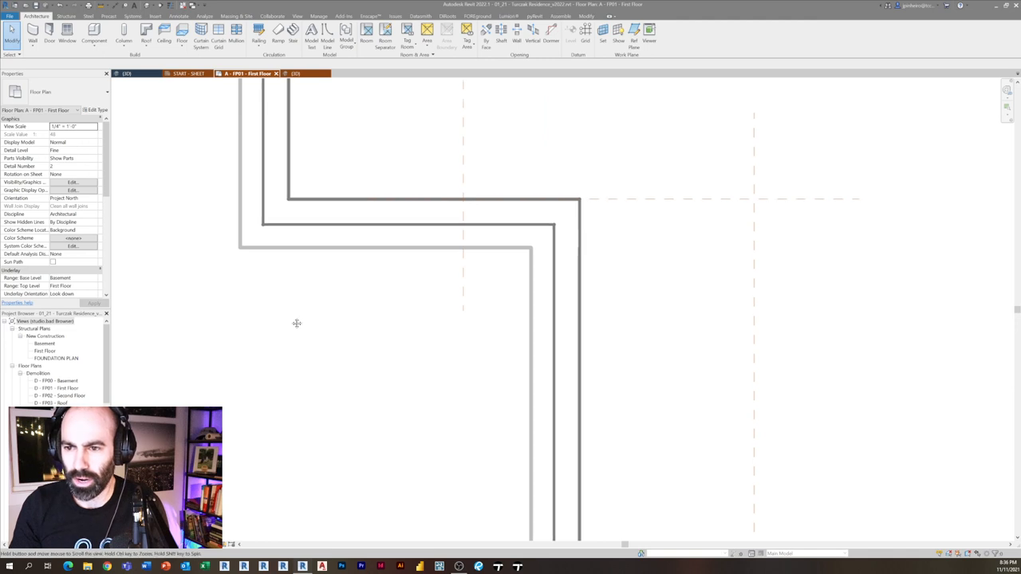
pyautogui.scroll(1, 297, 323)
pyautogui.moveTo(336, 305); pyautogui.dragTo(182, 222)
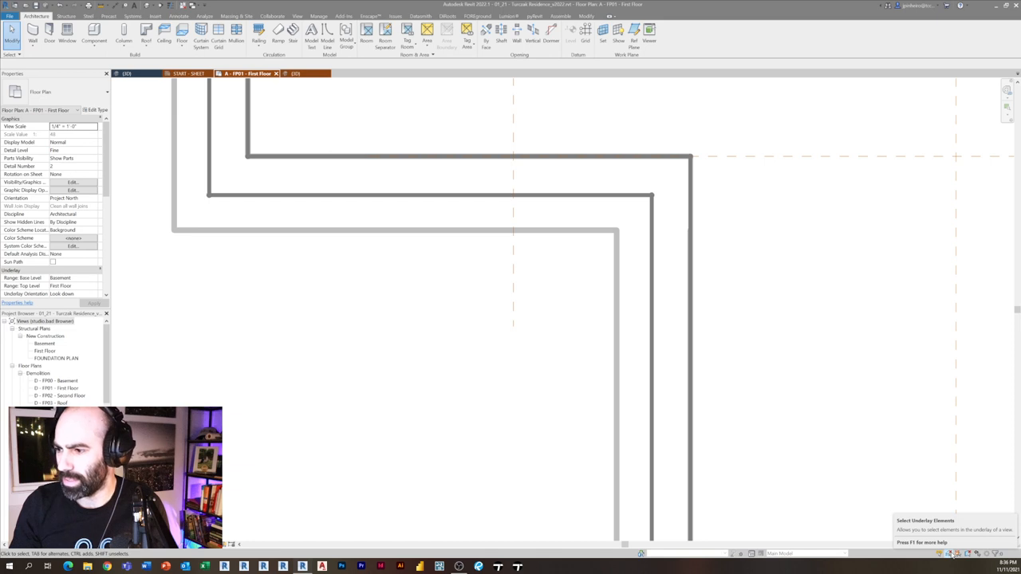
# Enable Select Underlay Elements on the status bar and test-select the foundation wall.
pyautogui.click(952, 554)
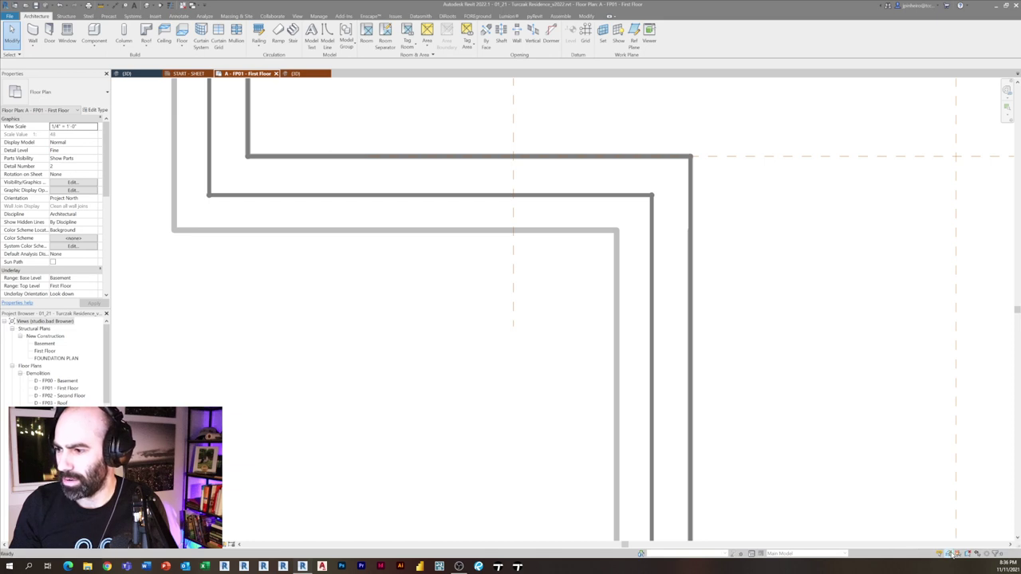
pyautogui.click(313, 232)
pyautogui.click(1014, 518)
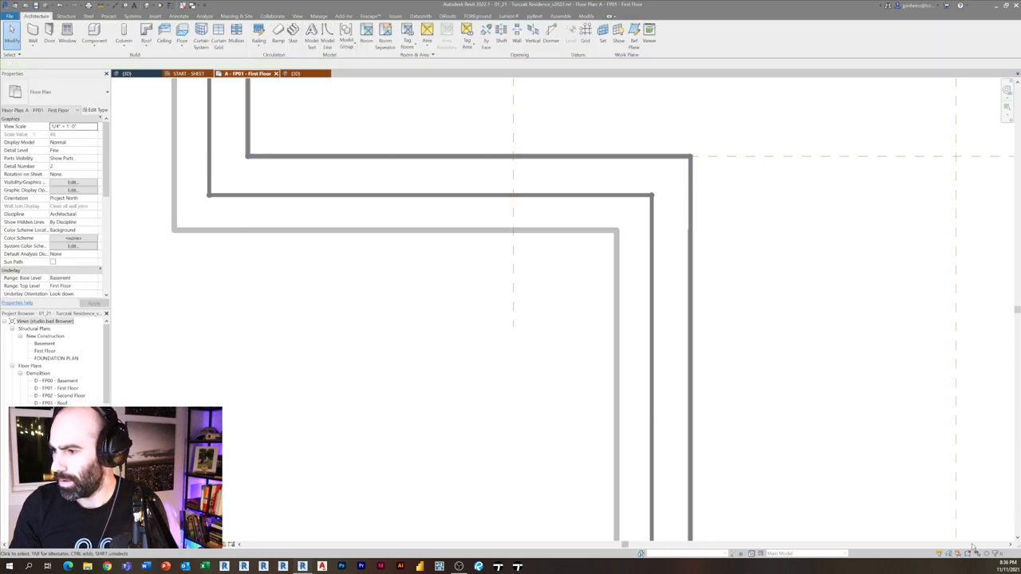
pyautogui.scroll(-2, 668, 346)
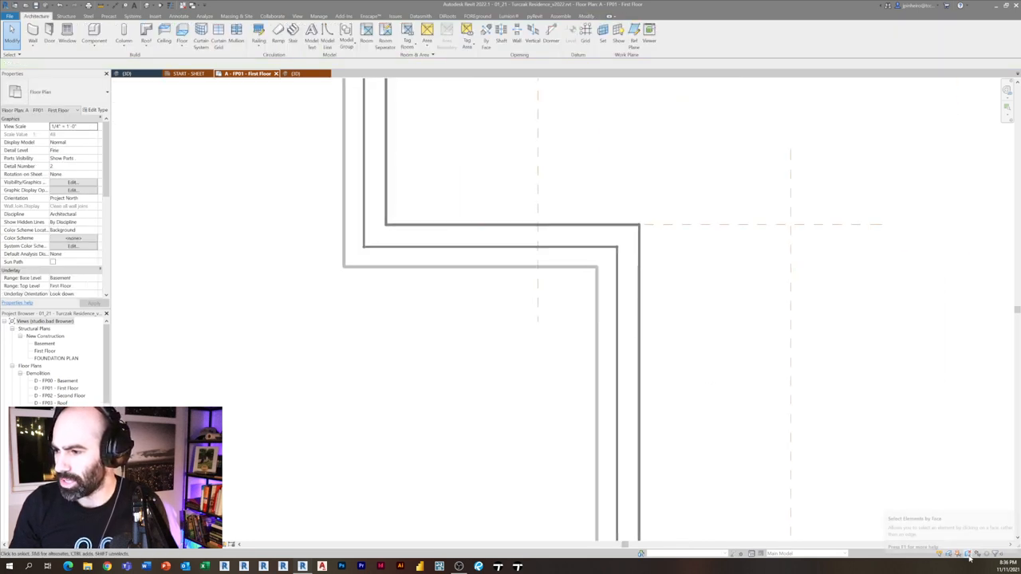
# In the house {3D} view, select the roof and then the garage front wall by face, clearing each.
pyautogui.click(146, 6)
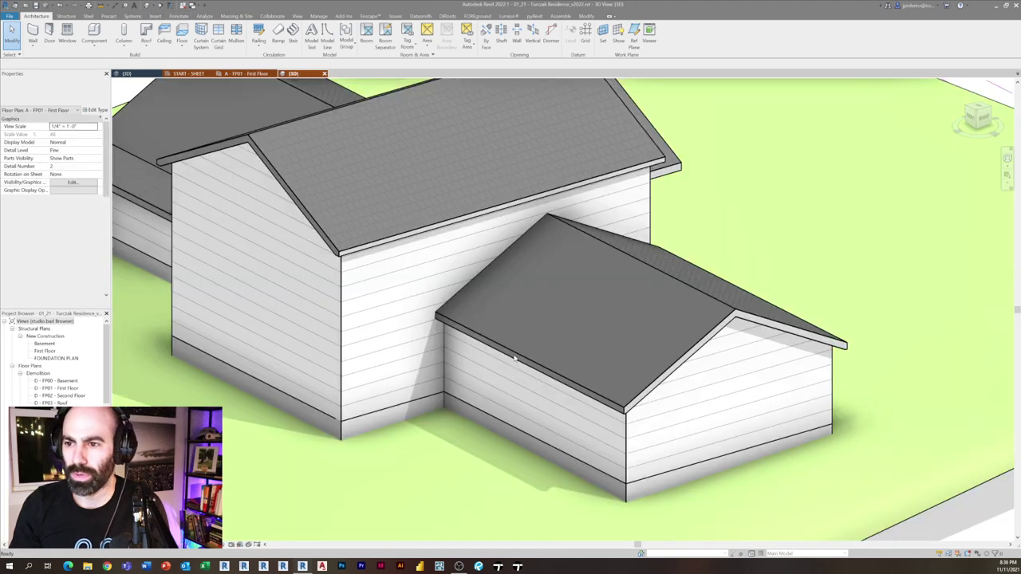
pyautogui.click(329, 204)
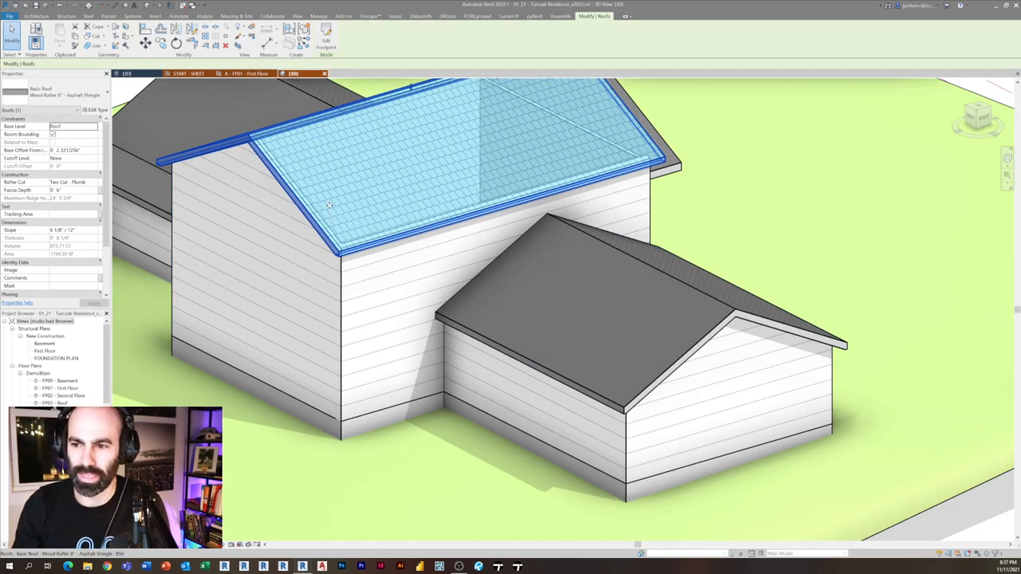
pyautogui.click(356, 296)
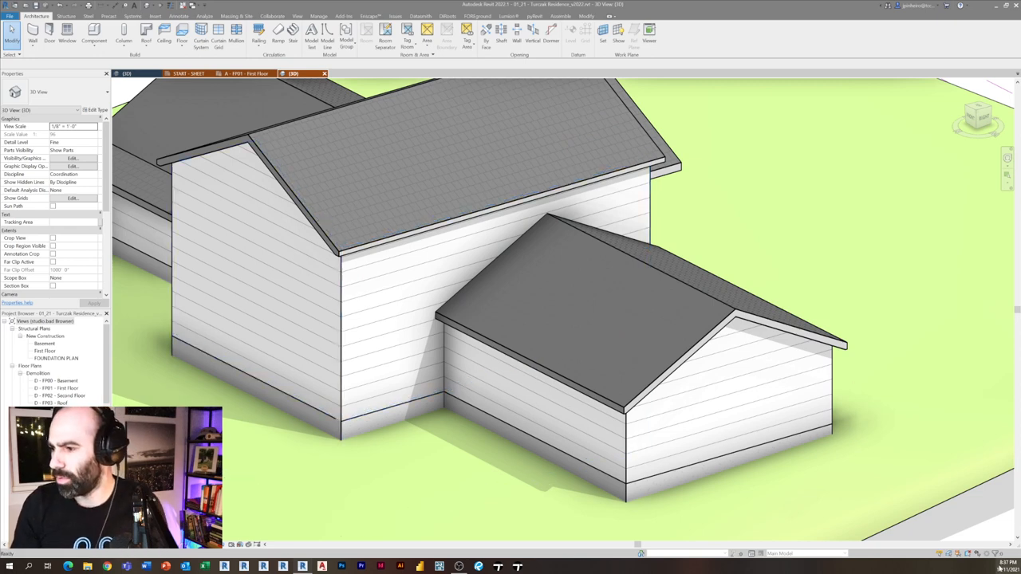
pyautogui.click(531, 403)
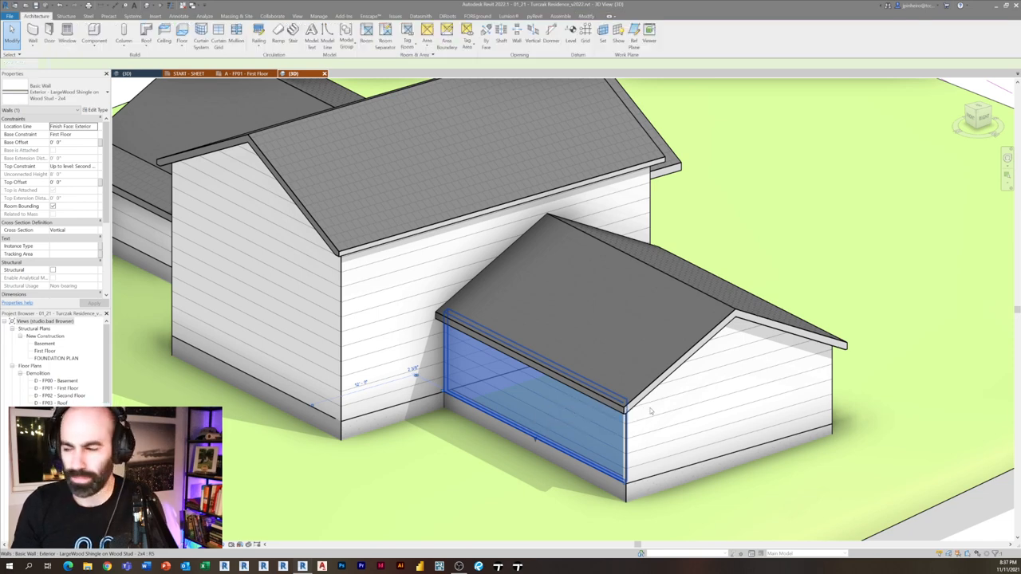
pyautogui.press('Escape')
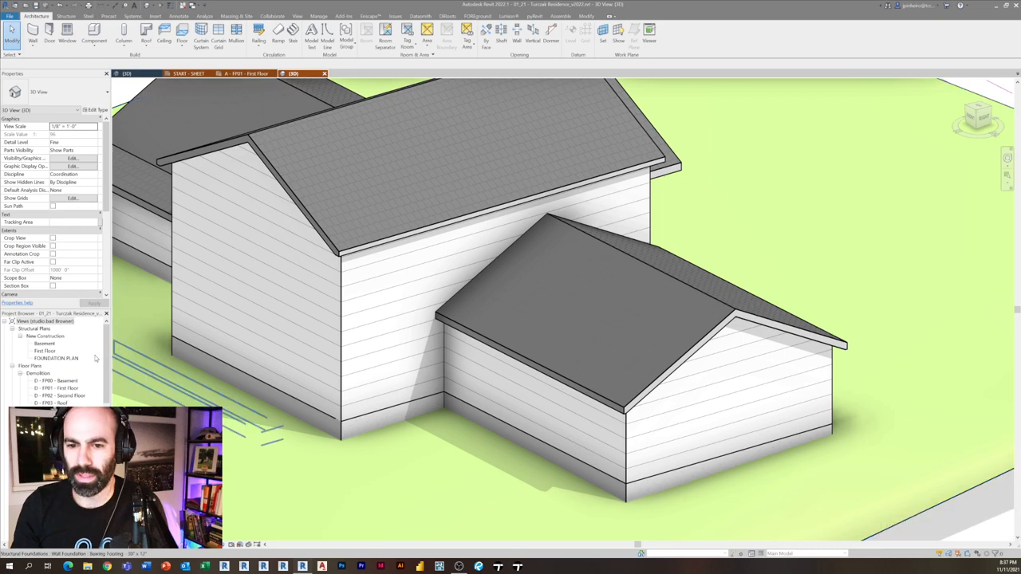
# In Project2's {3D} view, select and orbit the point cloud, undo the hide, and try a window selection.
pyautogui.click(132, 74)
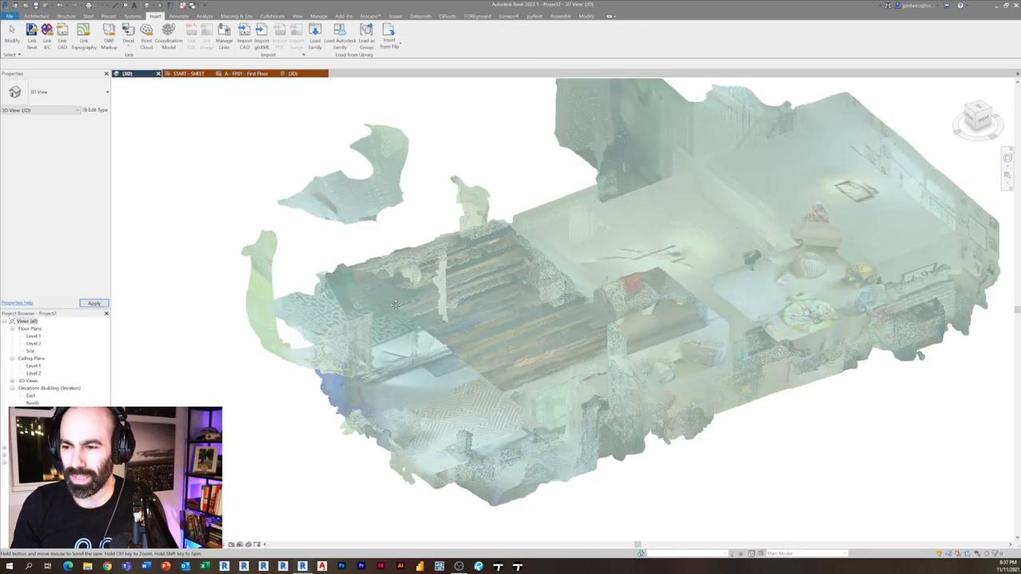
pyautogui.scroll(-3, 395, 306)
pyautogui.click(519, 317)
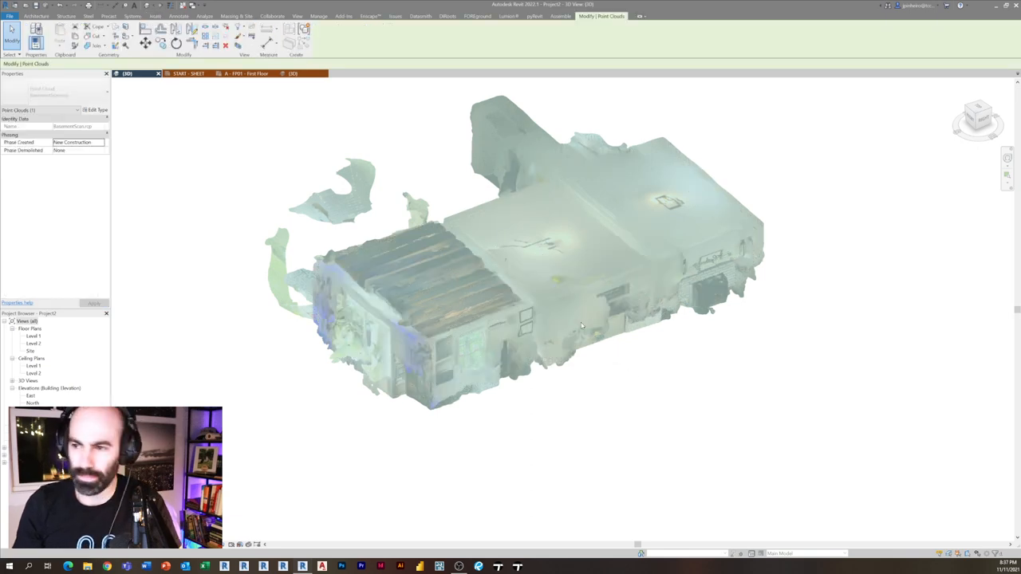
pyautogui.moveTo(632, 372)
pyautogui.keyDown('shift'); pyautogui.mouseDown(button='middle')
pyautogui.moveTo(661, 313)
pyautogui.moveTo(688, 321)
pyautogui.mouseUp(button='middle'); pyautogui.keyUp('shift')
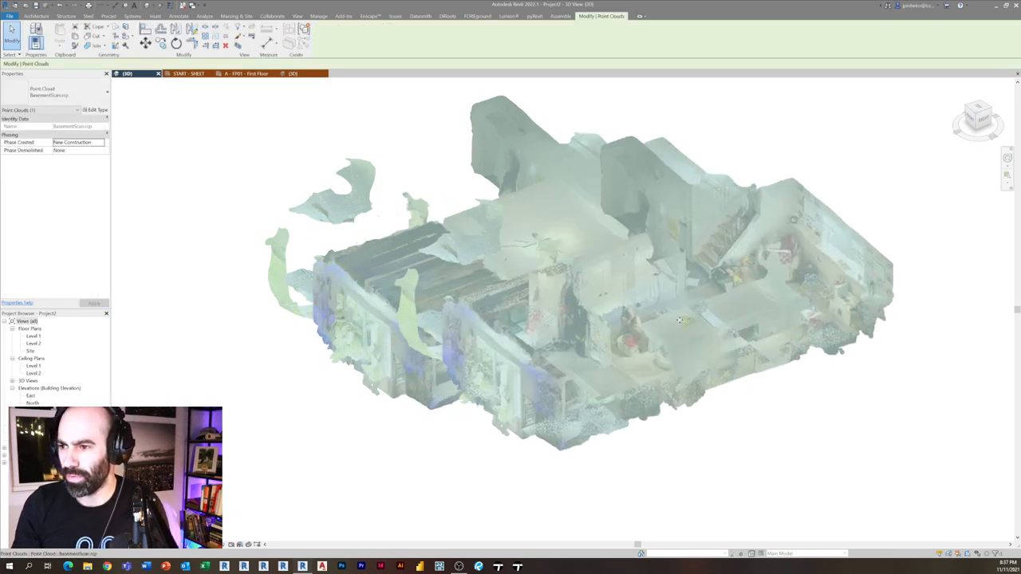
pyautogui.hotkey('ctrl', 'z')
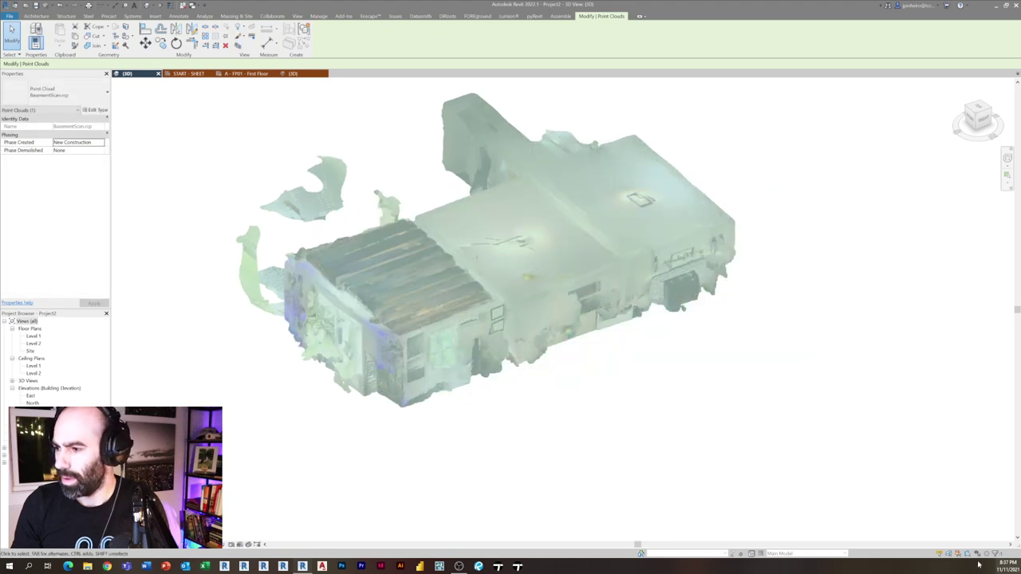
pyautogui.press('Escape')
pyautogui.moveTo(558, 311); pyautogui.dragTo(715, 382)
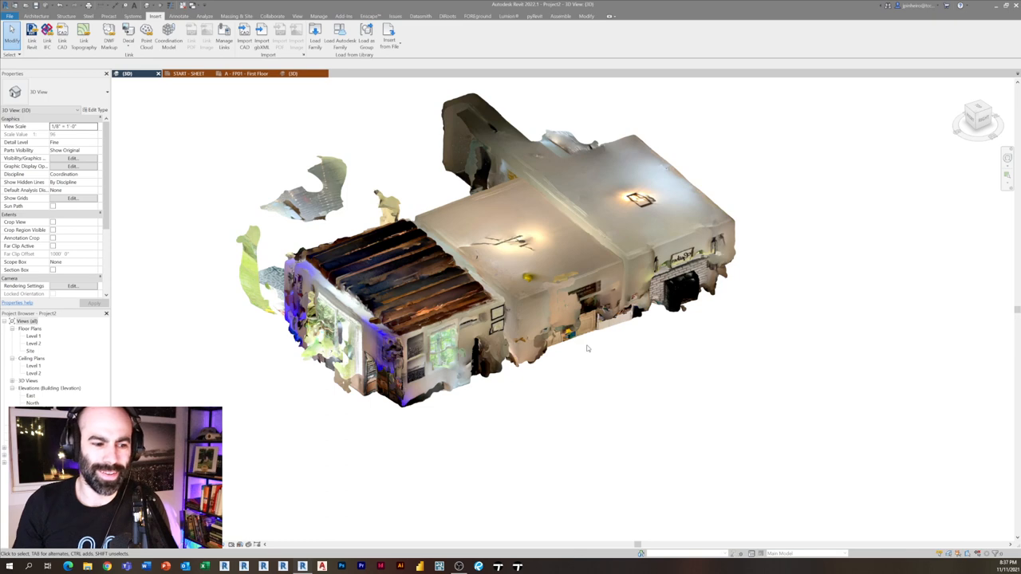